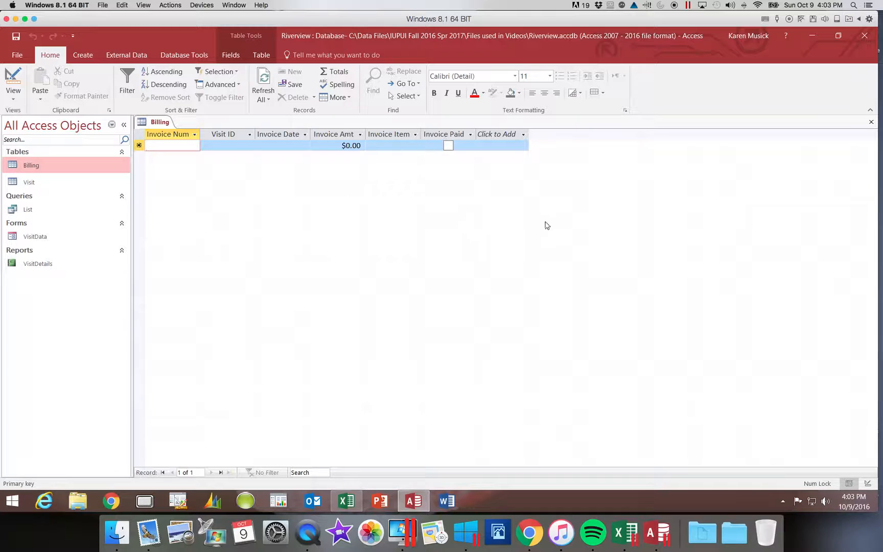
- Close the Billing table and open the Visit table in Design view
{"action": "left_click", "coordinate": [871, 123]}
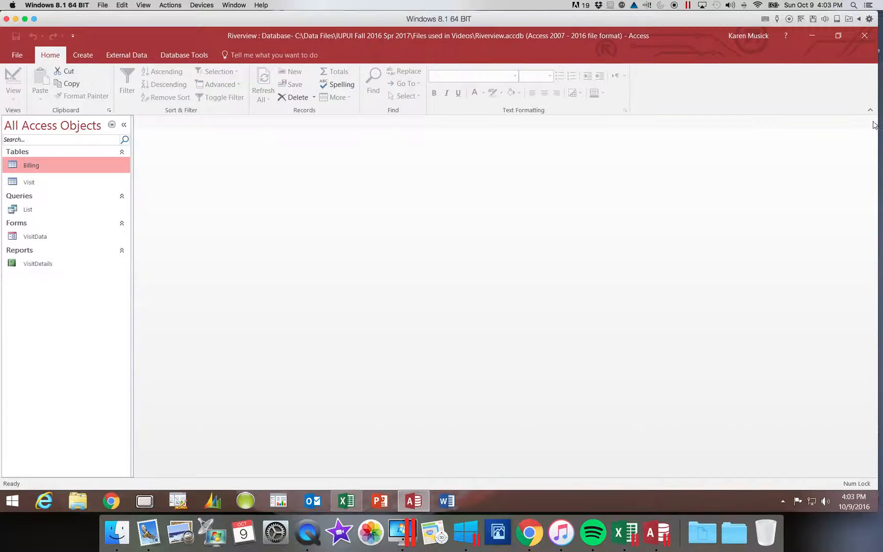
{"action": "double_click", "coordinate": [30, 183]}
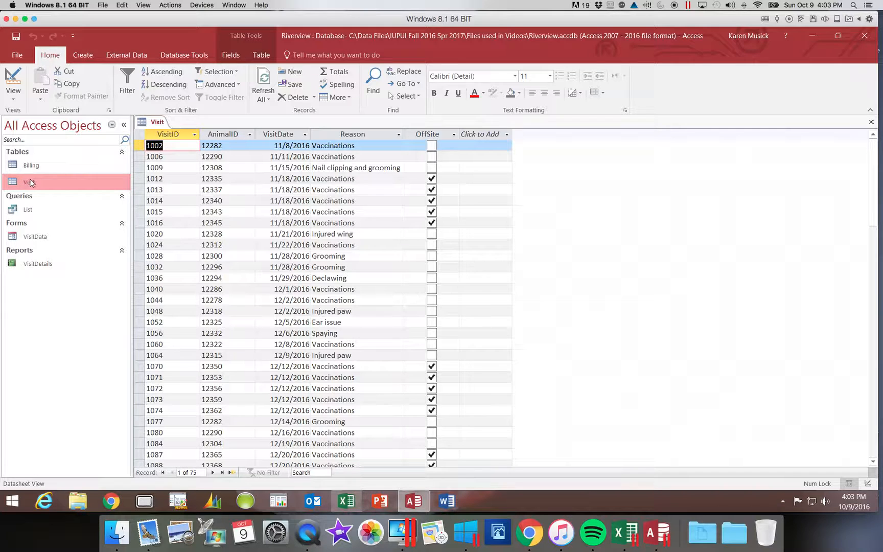
{"action": "left_click", "coordinate": [15, 100]}
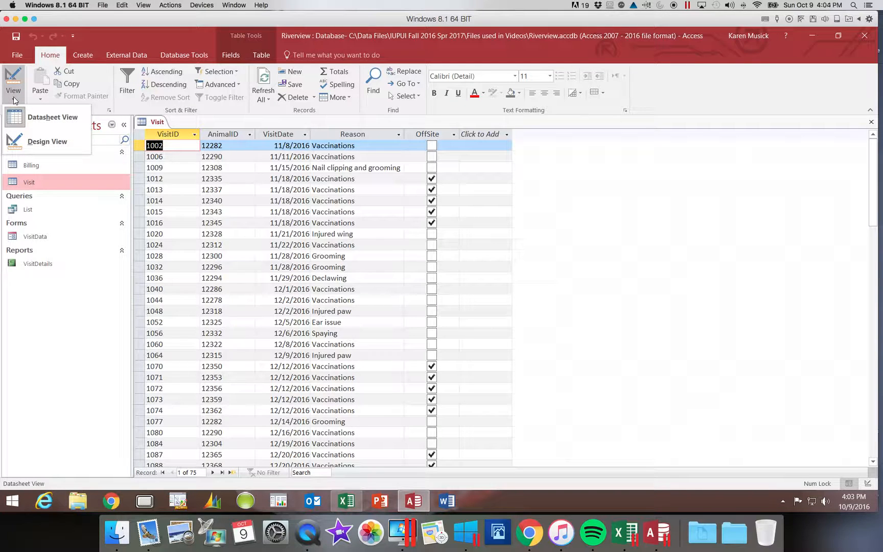
{"action": "left_click", "coordinate": [19, 145]}
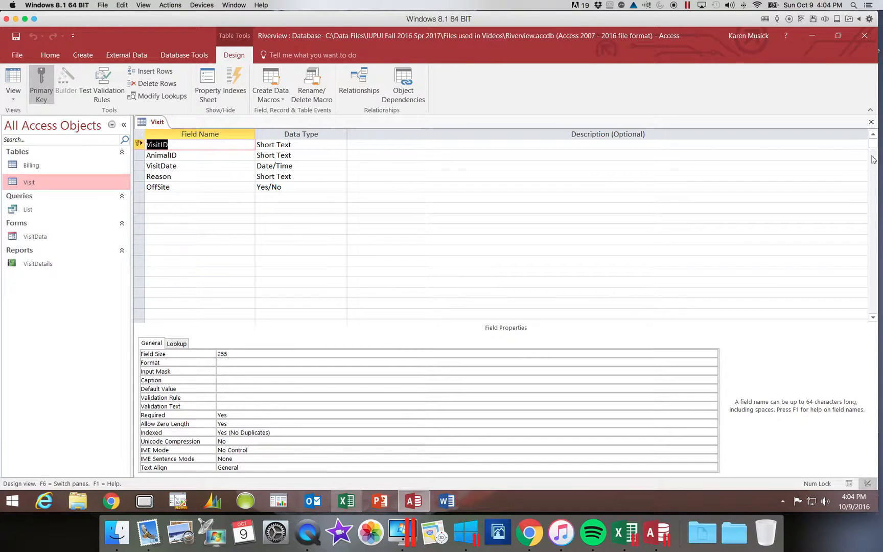
- Close the Visit table and reopen it directly in Design view
{"action": "left_click", "coordinate": [871, 122]}
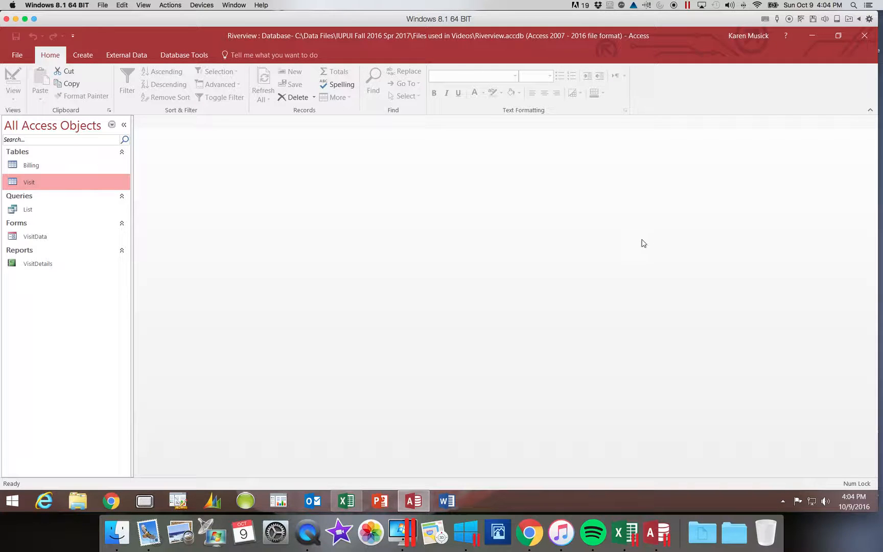
{"action": "right_click", "coordinate": [29, 184]}
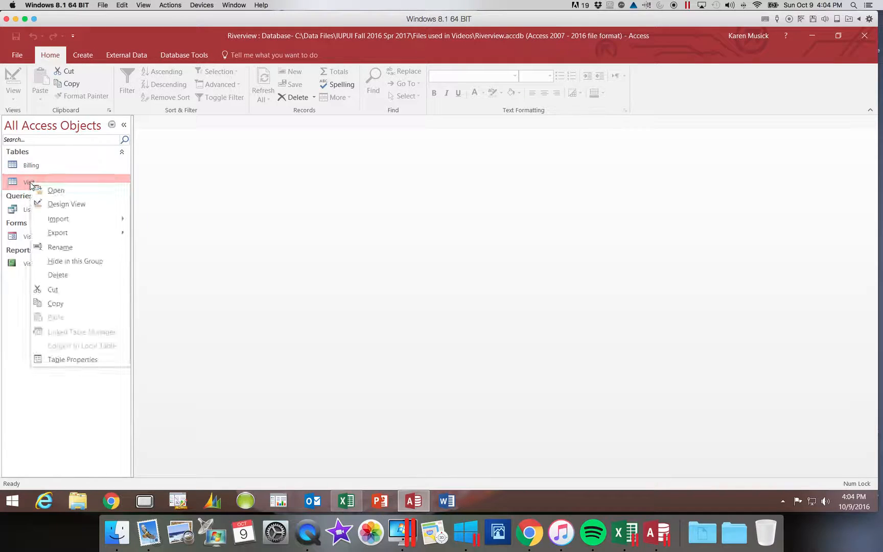
{"action": "left_click", "coordinate": [62, 204]}
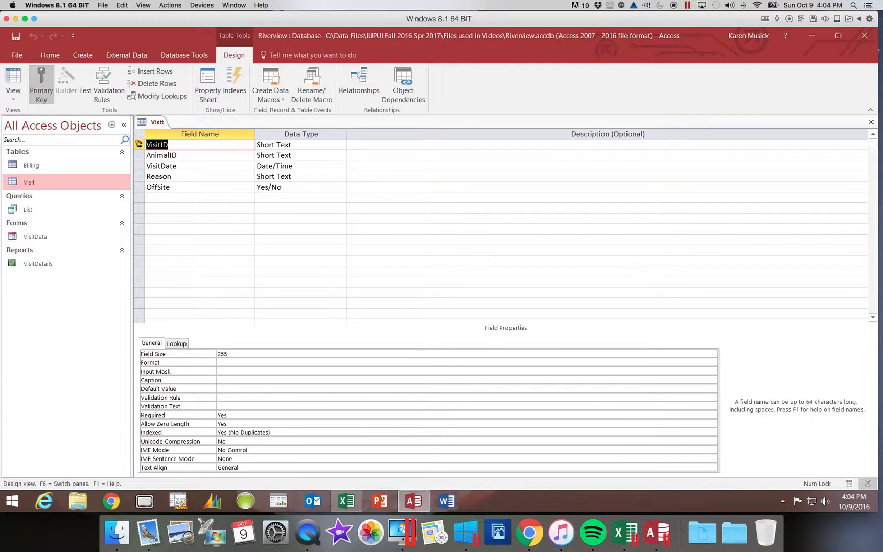
- Enter "Primary key" as the description of the VisitID field
{"action": "mouse_move", "coordinate": [138, 147]}
{"action": "left_click", "coordinate": [377, 146]}
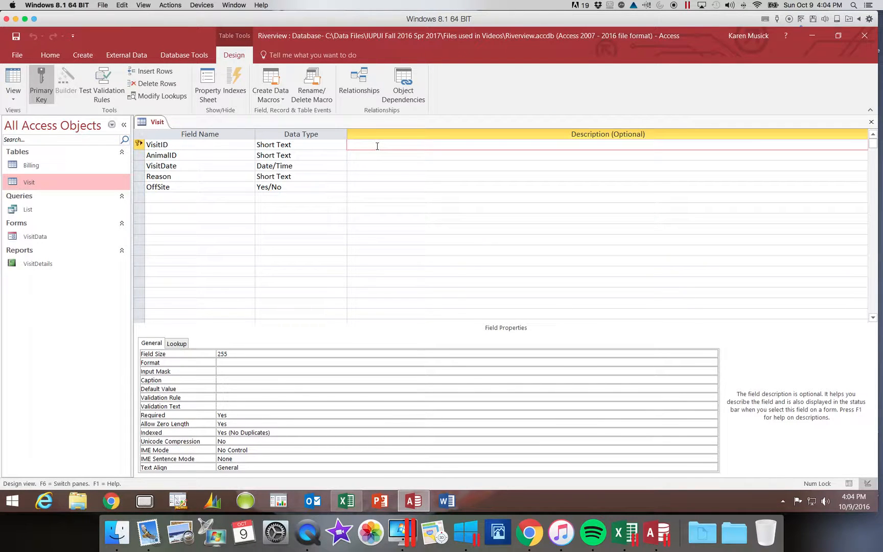
{"action": "type", "text": "Primary key"}
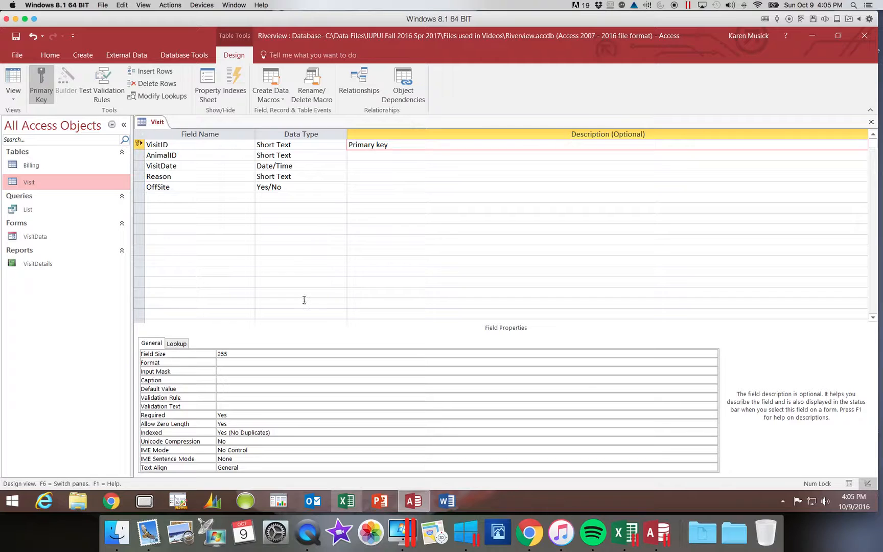
- Set the VisitID field's size to 4 and its caption to "Visit ID"
{"action": "left_click", "coordinate": [205, 357]}
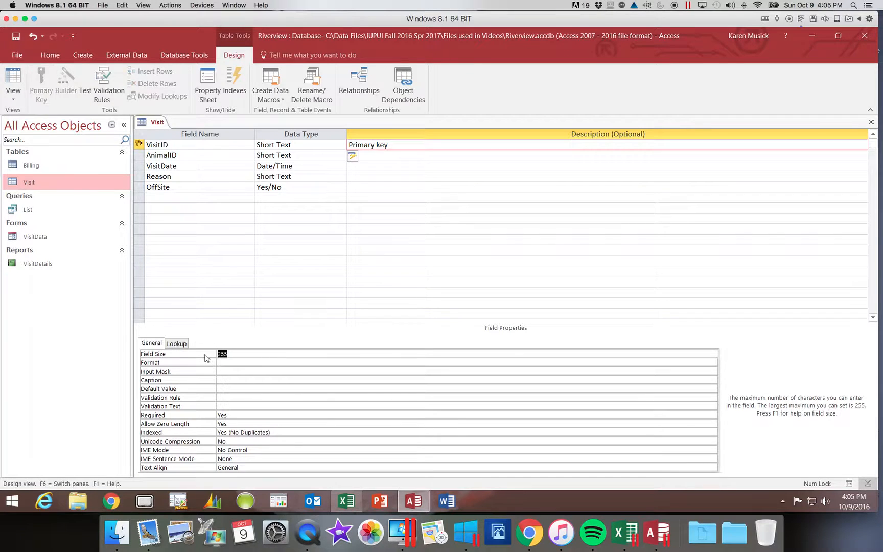
{"action": "type", "text": "4"}
{"action": "left_click", "coordinate": [233, 380]}
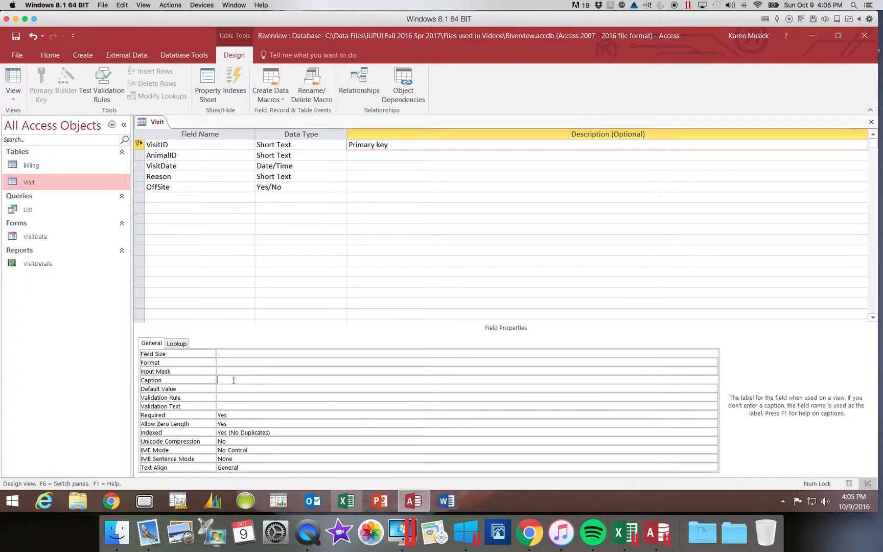
{"action": "type", "text": "Visit ID"}
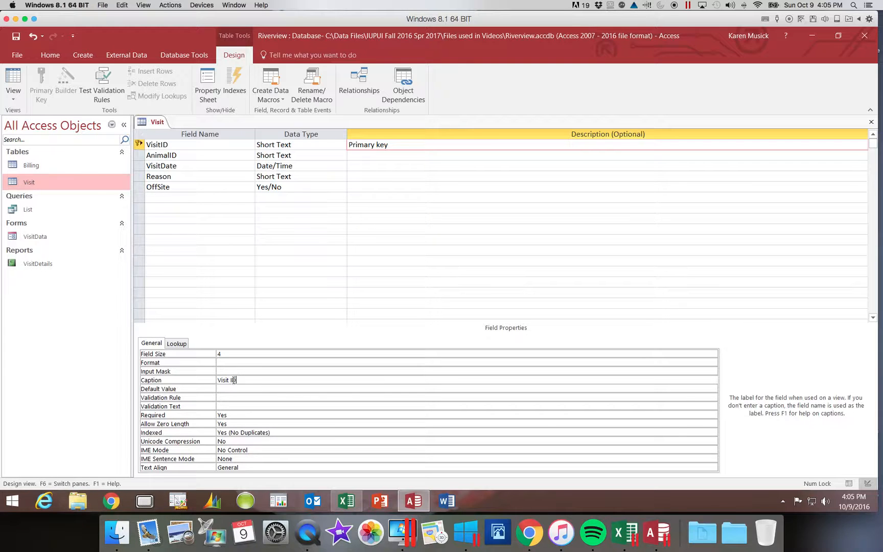
{"action": "key", "text": "Return"}
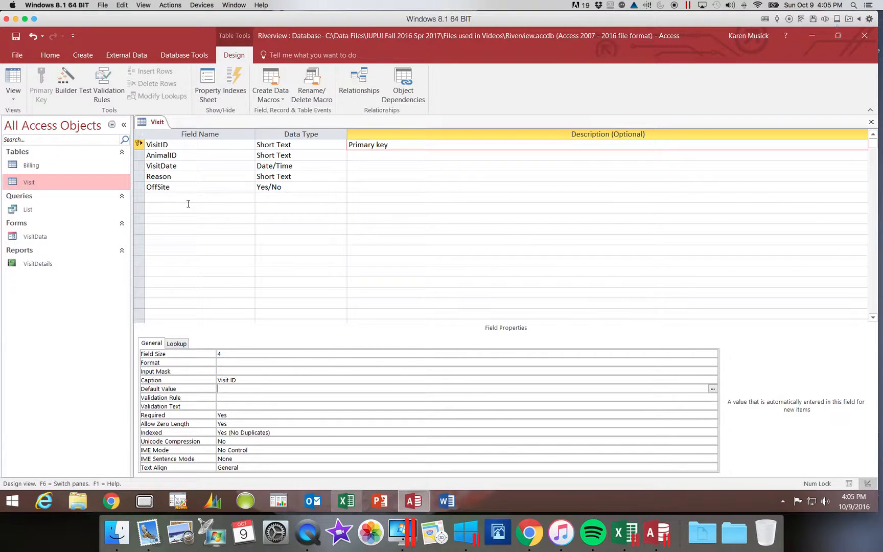
- Enter "Foreign key" as the description of the AnimalID field
{"action": "left_click", "coordinate": [204, 156]}
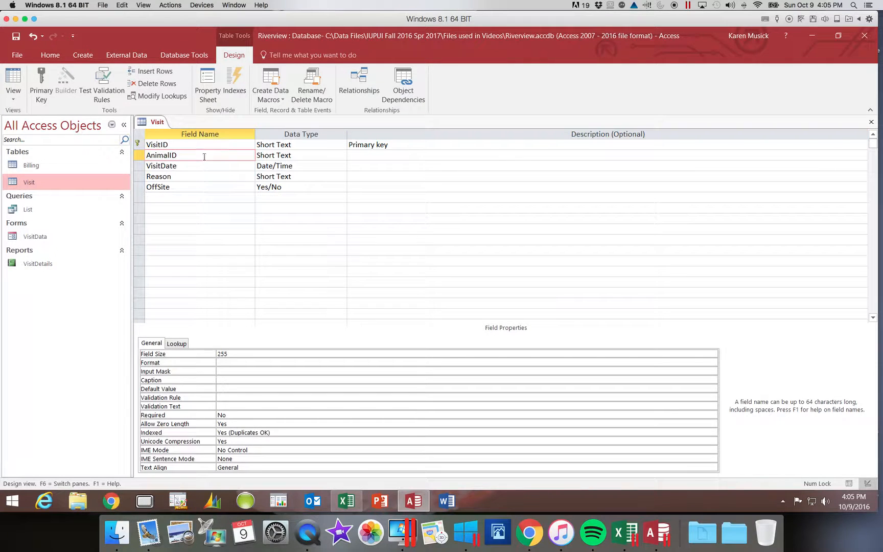
{"action": "left_click", "coordinate": [359, 156]}
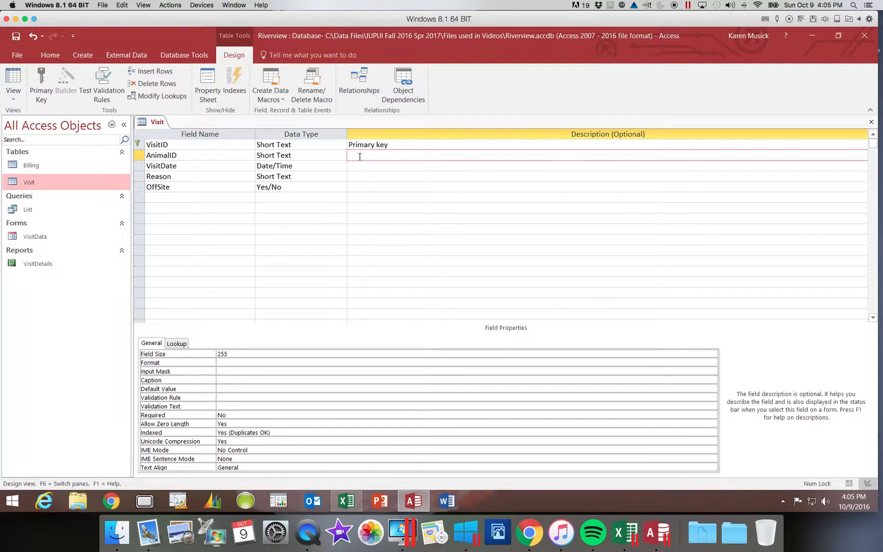
{"action": "type", "text": "Foreign key"}
- Set the AnimalID field's size to 5 and its caption to "Animal ID"
{"action": "left_click", "coordinate": [200, 354]}
{"action": "type", "text": "5"}
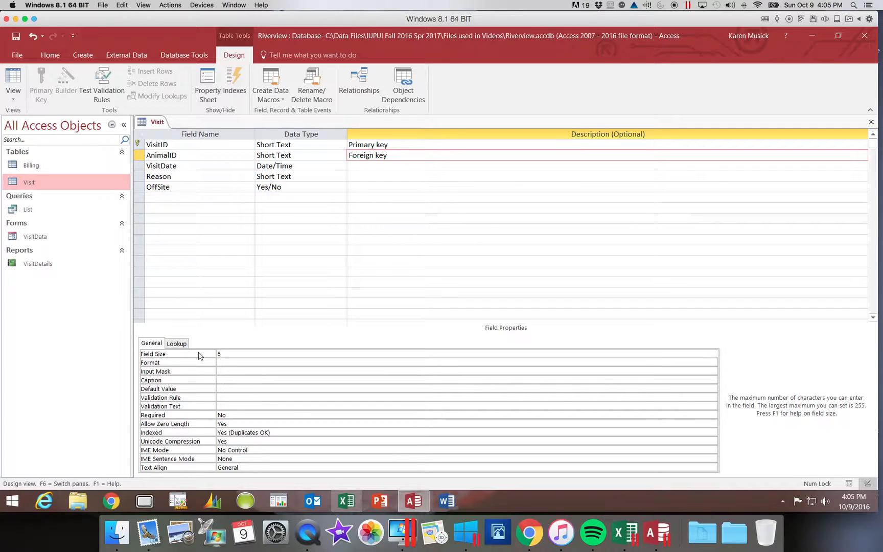
{"action": "left_click", "coordinate": [230, 380]}
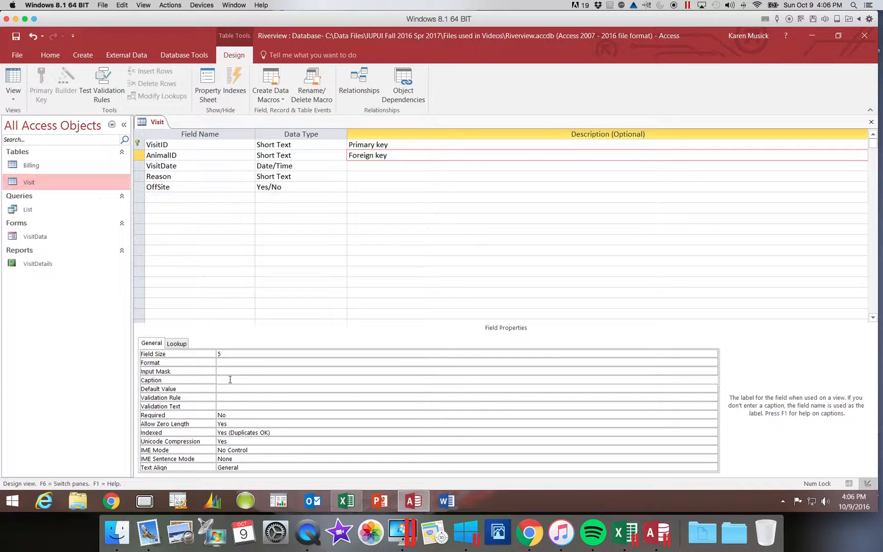
{"action": "type", "text": "Animal ID"}
- Set the caption of the VisitDate field to "Date of Visit"
{"action": "left_click", "coordinate": [197, 168]}
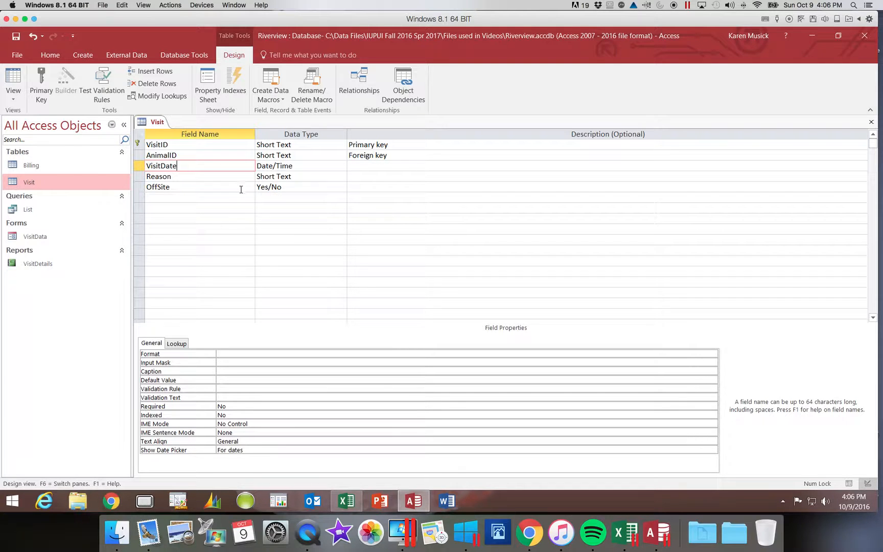
{"action": "left_click", "coordinate": [222, 372]}
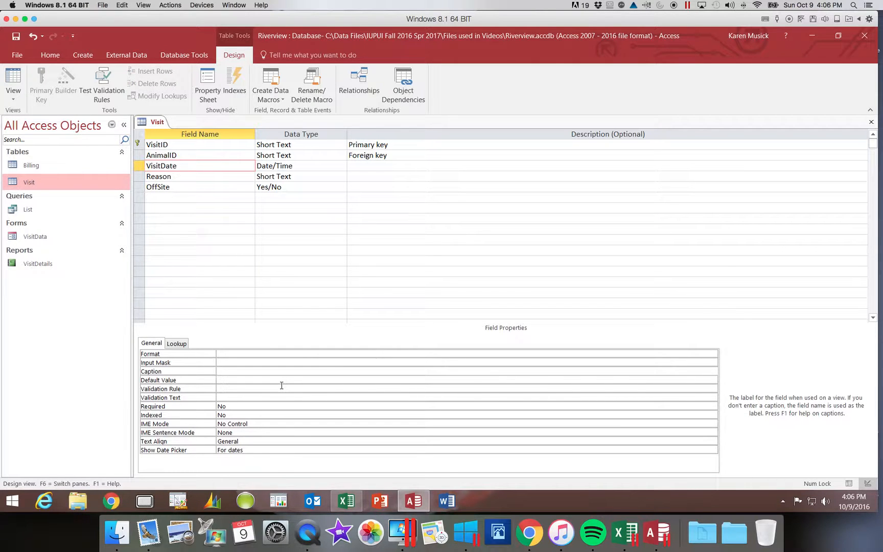
{"action": "type", "text": "Date of Visit"}
- Set the Reason field's size to 60 and its caption to "Reason/Diagnosis"
{"action": "left_click", "coordinate": [185, 179]}
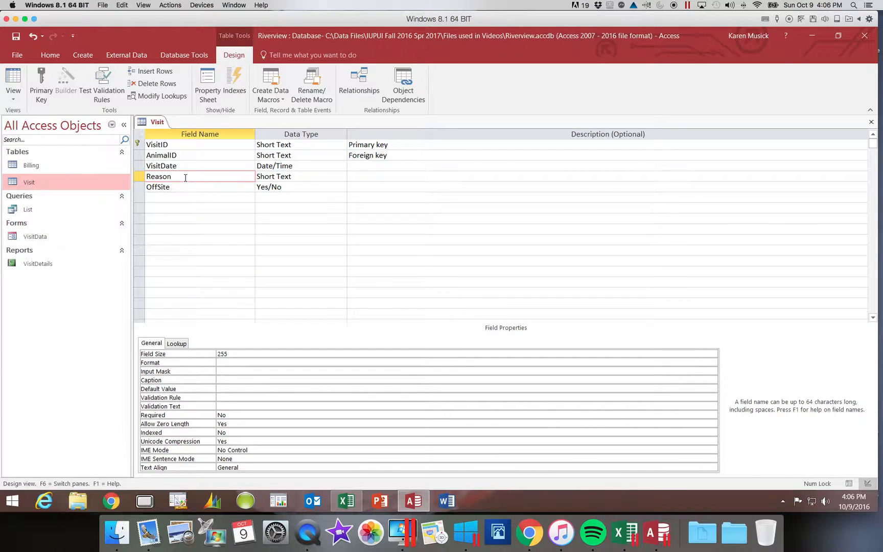
{"action": "left_click", "coordinate": [233, 351]}
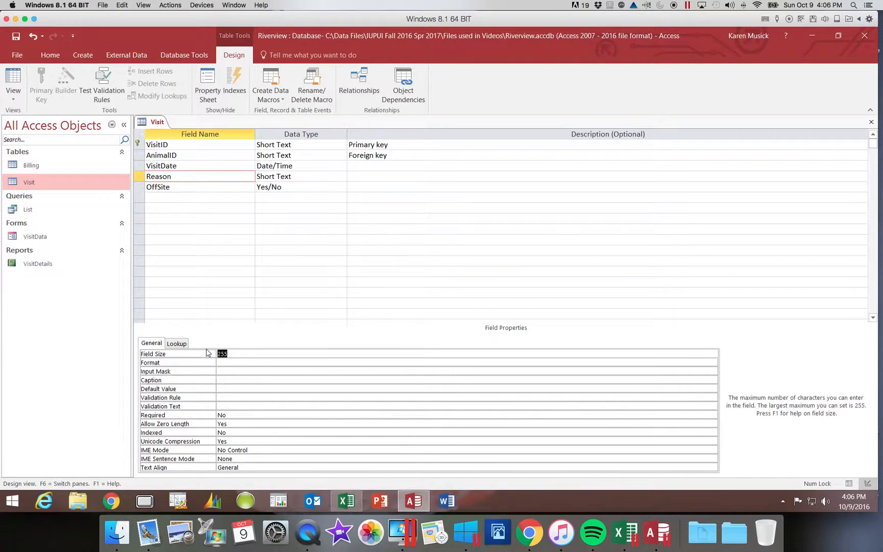
{"action": "type", "text": "60"}
{"action": "left_click", "coordinate": [221, 382]}
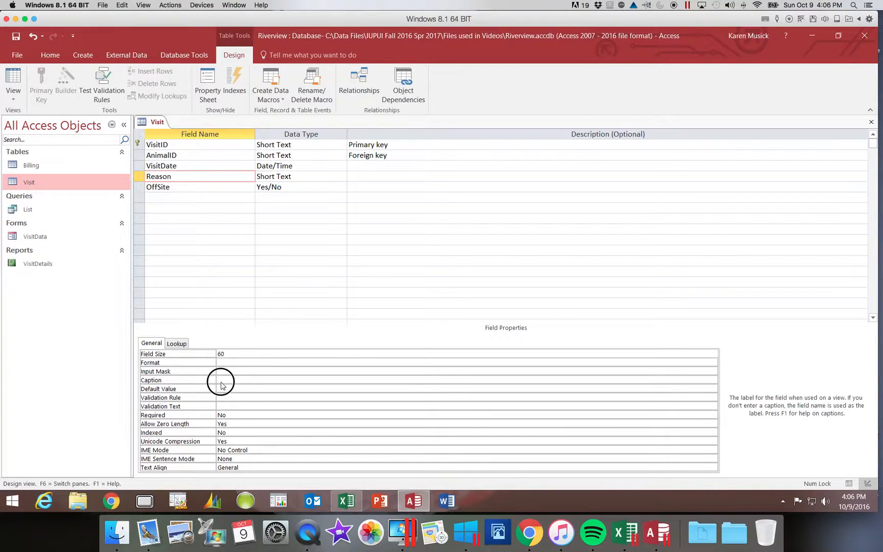
{"action": "type", "text": "R"}
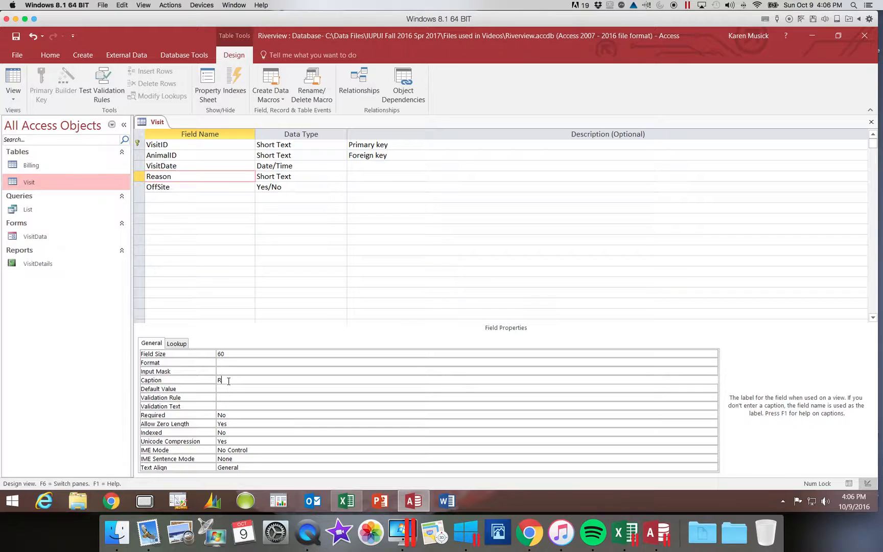
{"action": "type", "text": "eason/Diagnosis"}
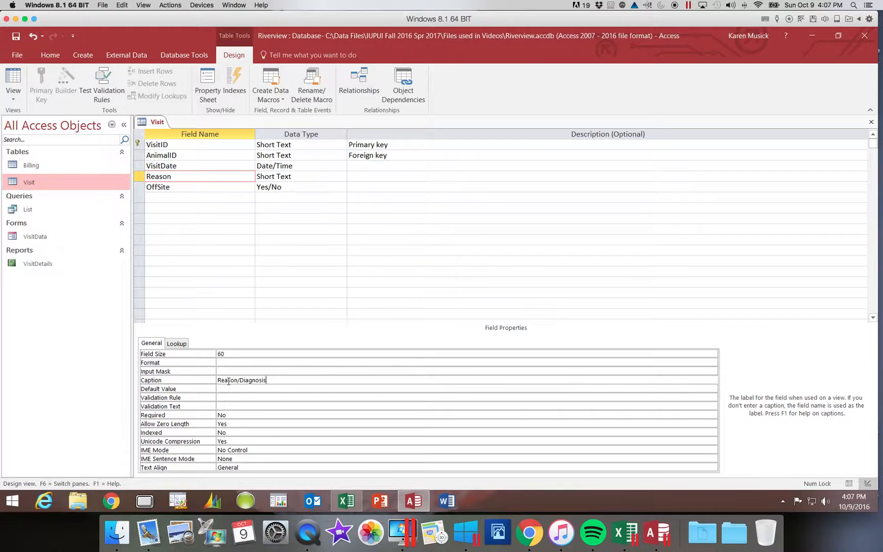
- Set the caption of the OffSite field to "Off-Site Visit?"
{"action": "left_click", "coordinate": [229, 192]}
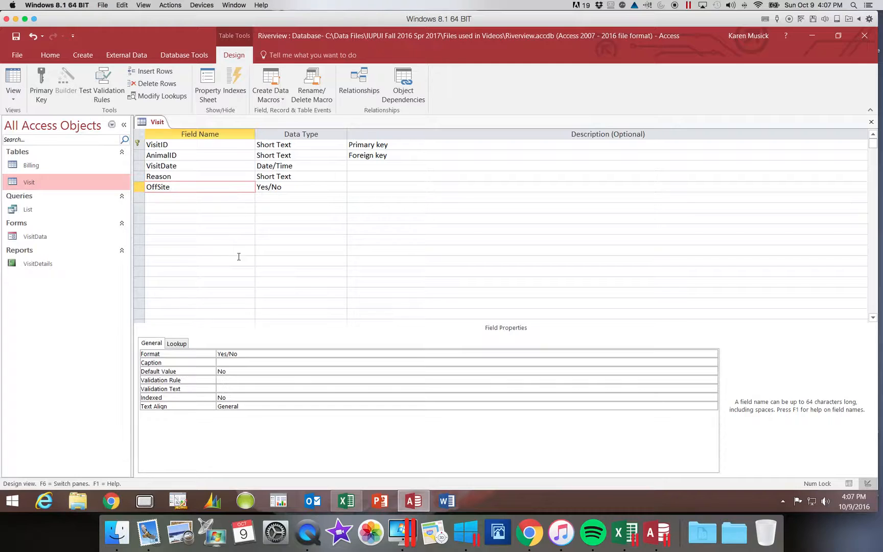
{"action": "left_click", "coordinate": [239, 362]}
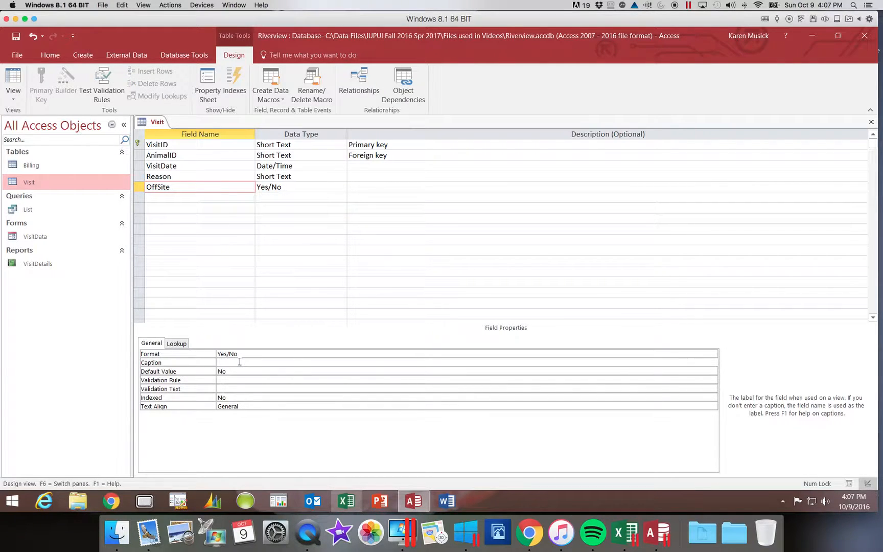
{"action": "type", "text": "Off-Site Visit?"}
- Save the Visit table design, accepting the shortened field sizes, and show the table in Datasheet view
{"action": "left_click", "coordinate": [16, 37]}
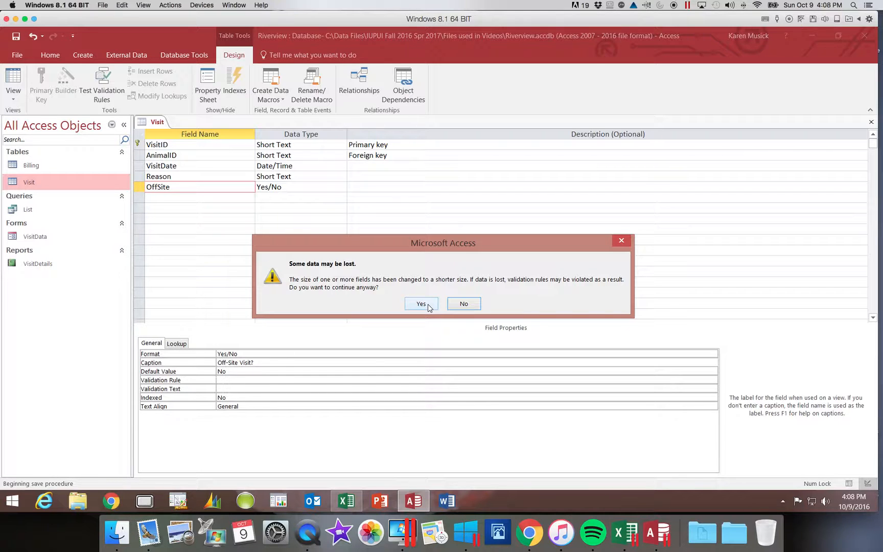
{"action": "left_click", "coordinate": [421, 305]}
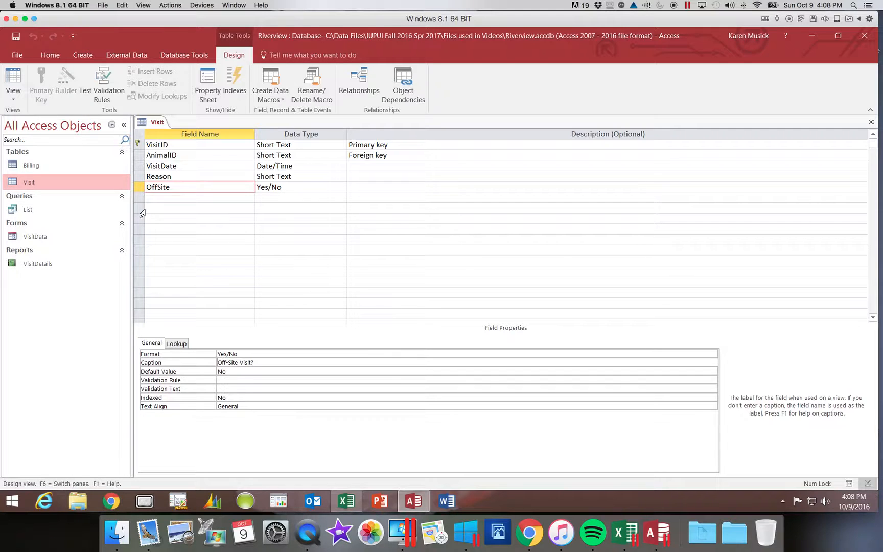
{"action": "left_click", "coordinate": [13, 95]}
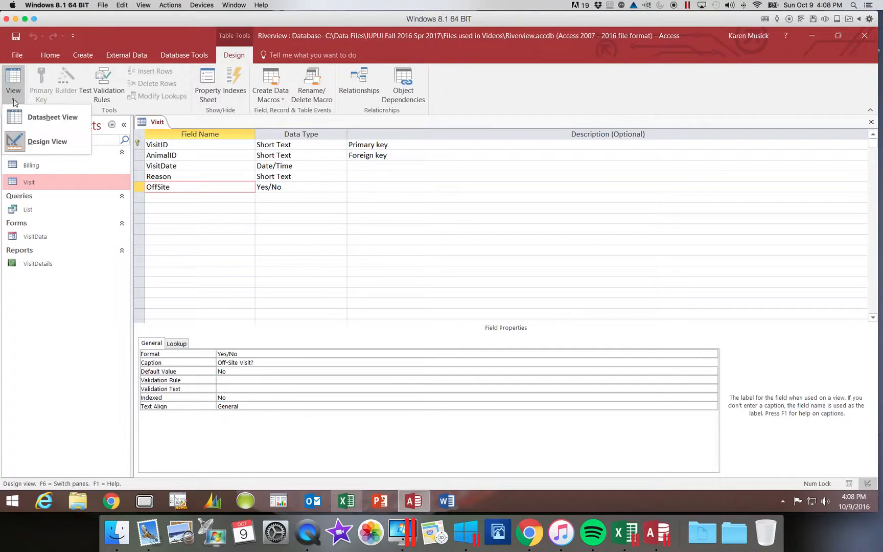
{"action": "left_click", "coordinate": [23, 117]}
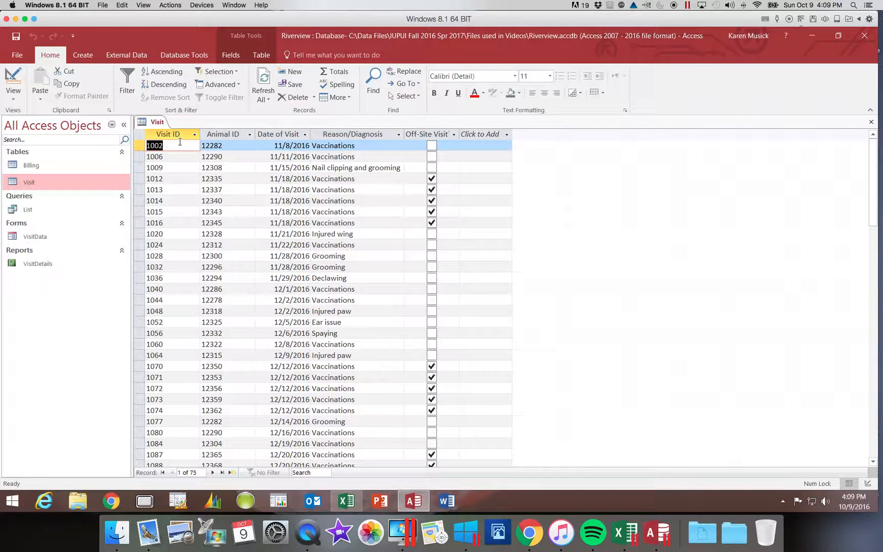
- Return the Visit table to Design view and add a Short Text field named Address below OffSite
{"action": "left_click", "coordinate": [14, 98]}
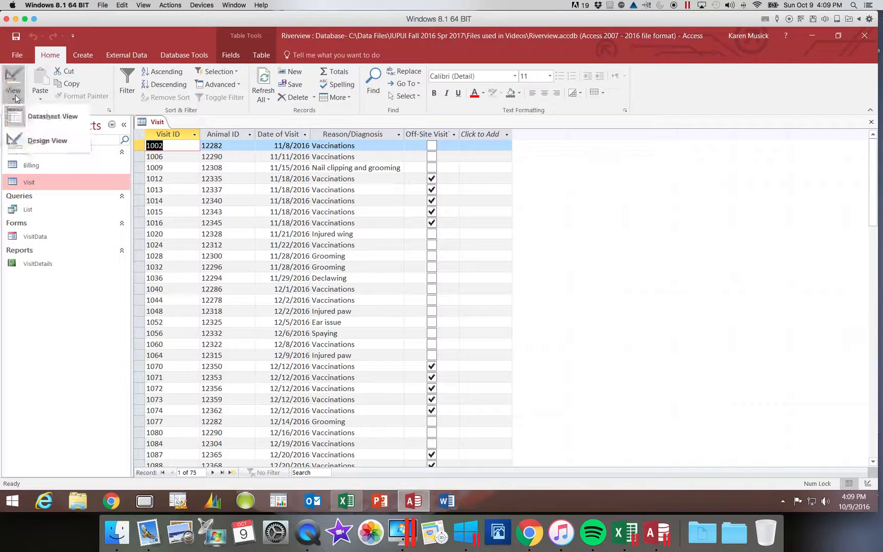
{"action": "left_click", "coordinate": [22, 142]}
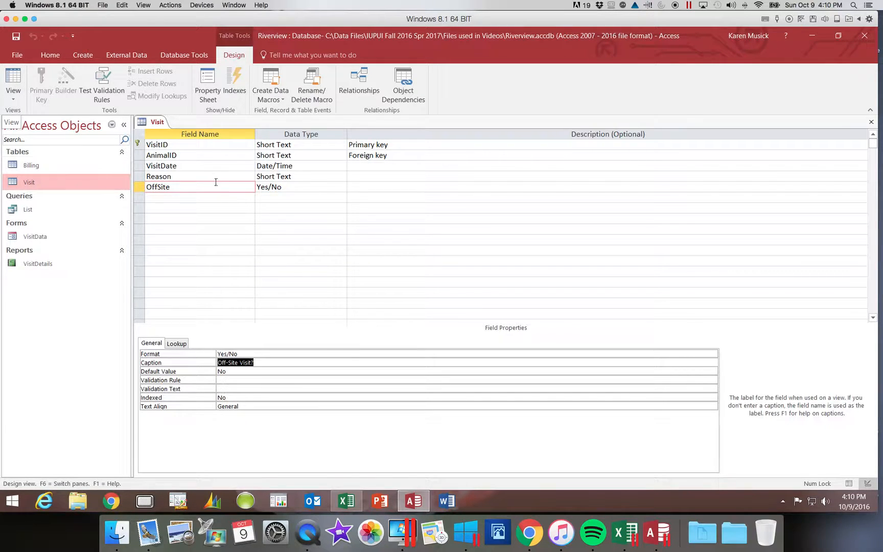
{"action": "left_click", "coordinate": [166, 201]}
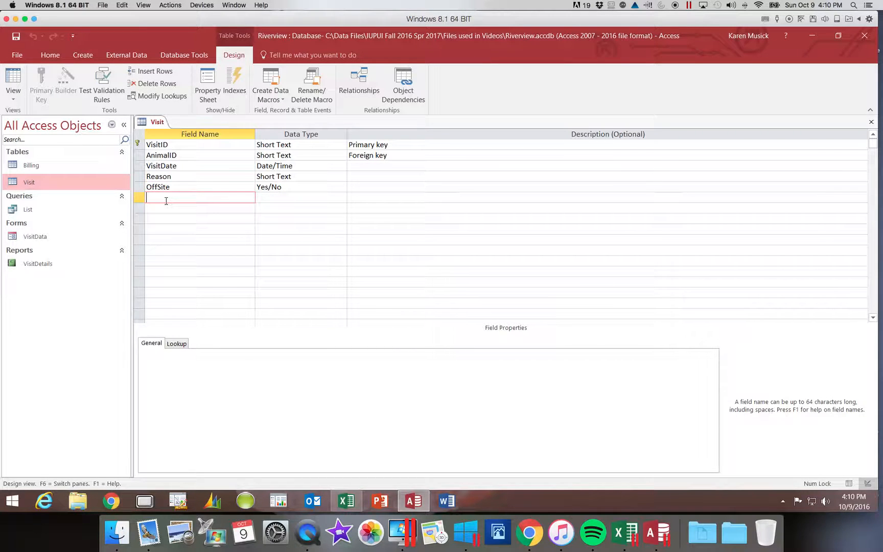
{"action": "type", "text": "Address"}
{"action": "key", "text": "Tab"}
{"action": "key", "text": "Tab"}
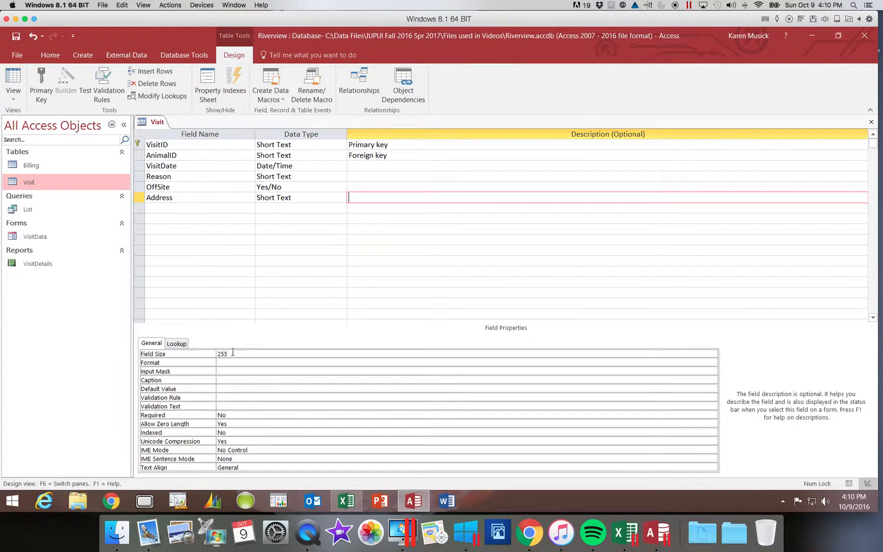
- Set the field size of the new Address field to 50
{"action": "left_click", "coordinate": [208, 354]}
{"action": "type", "text": "50"}
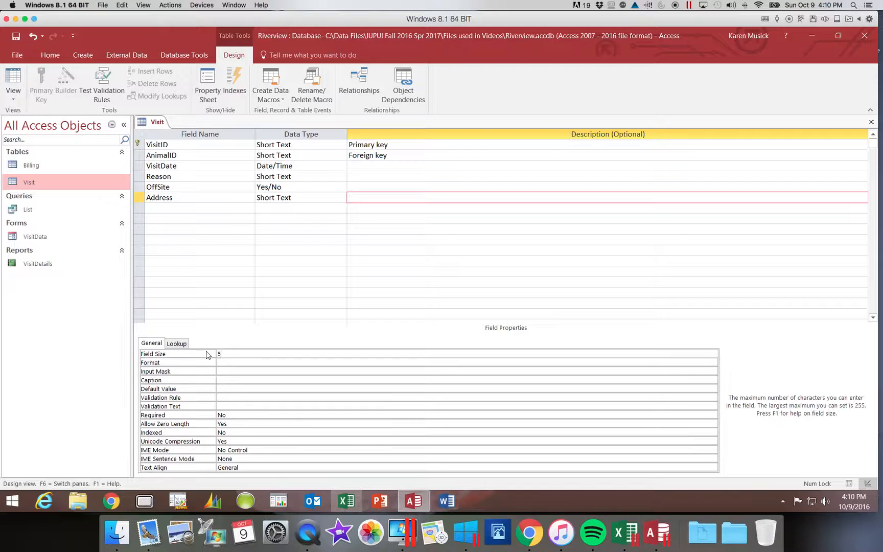
{"action": "left_click", "coordinate": [230, 381]}
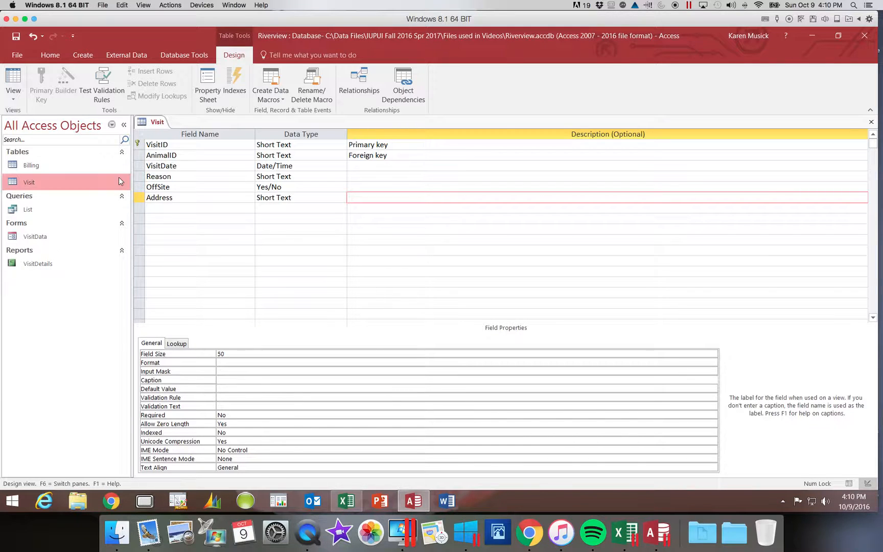
- Delete the Address field row from the Visit table design
{"action": "left_click", "coordinate": [138, 197]}
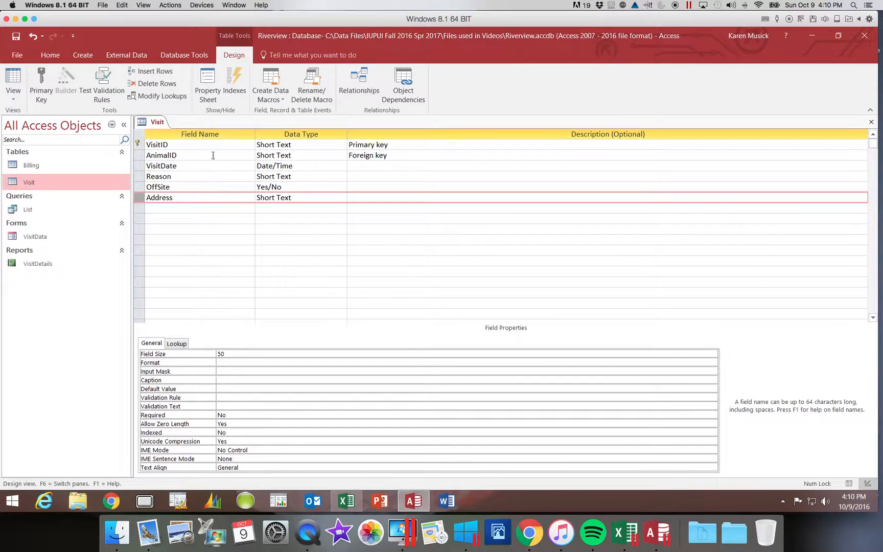
{"action": "left_click", "coordinate": [157, 85]}
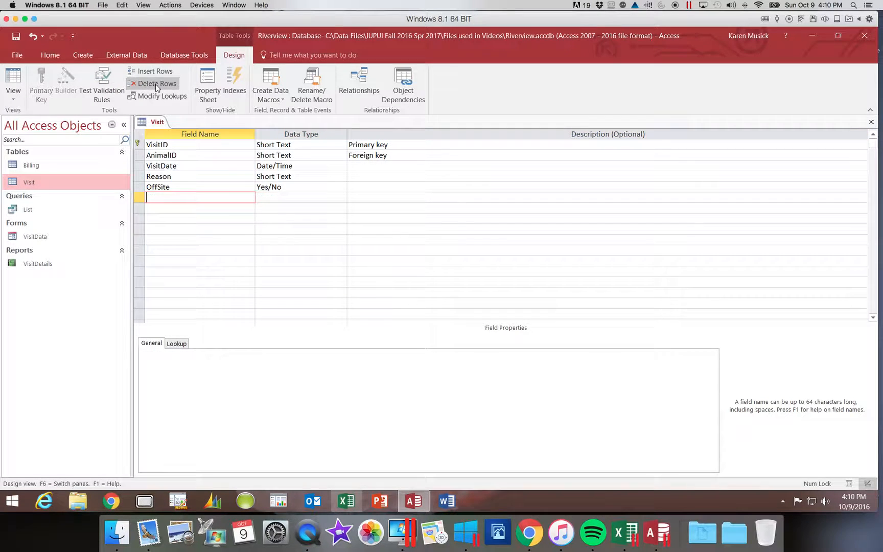
{"action": "left_click", "coordinate": [227, 219]}
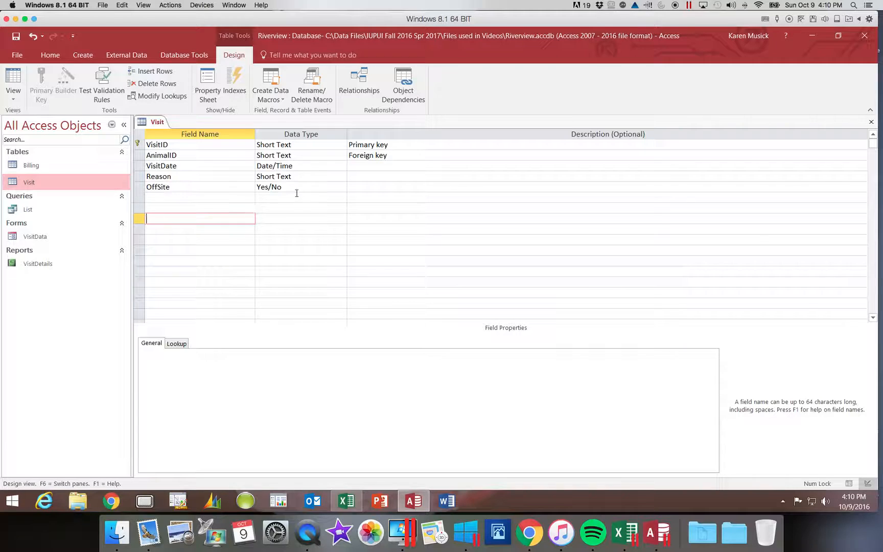
- Save the Visit table design and show the table in Datasheet view
{"action": "left_click", "coordinate": [17, 37]}
{"action": "left_click", "coordinate": [11, 95]}
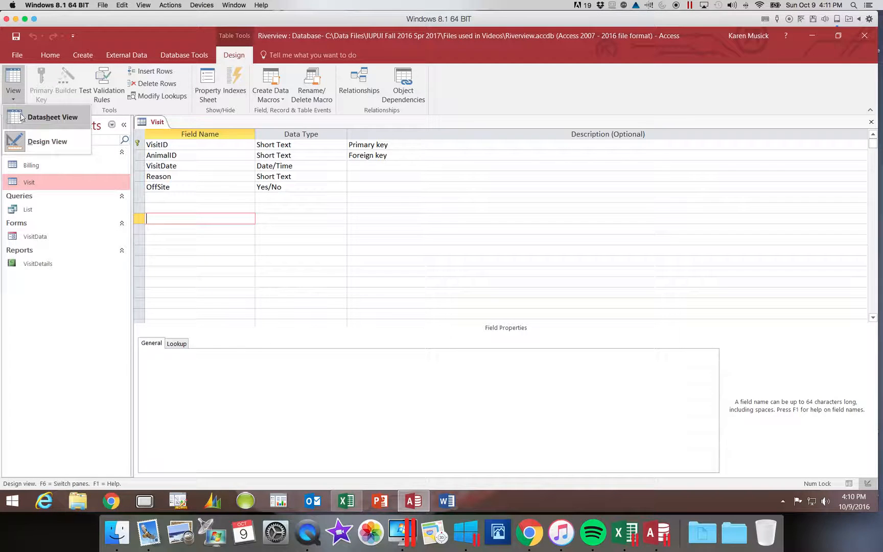
{"action": "left_click", "coordinate": [13, 115]}
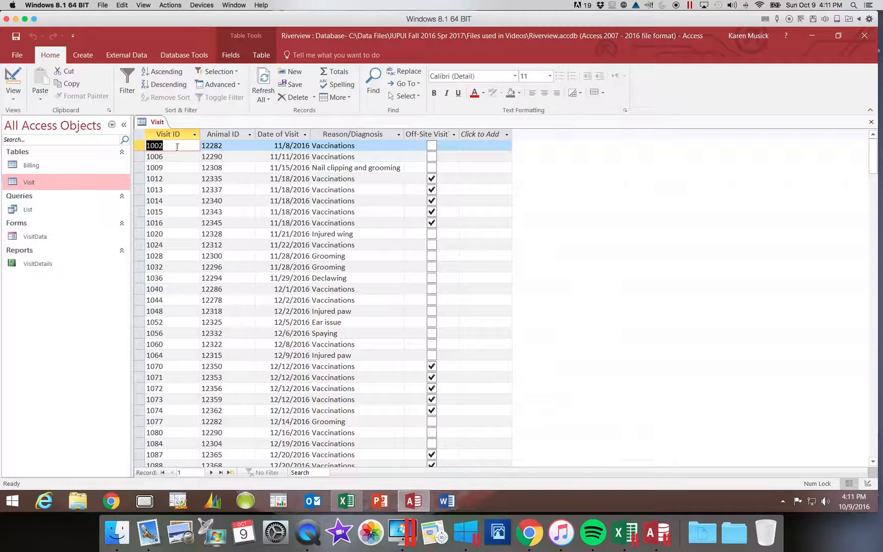